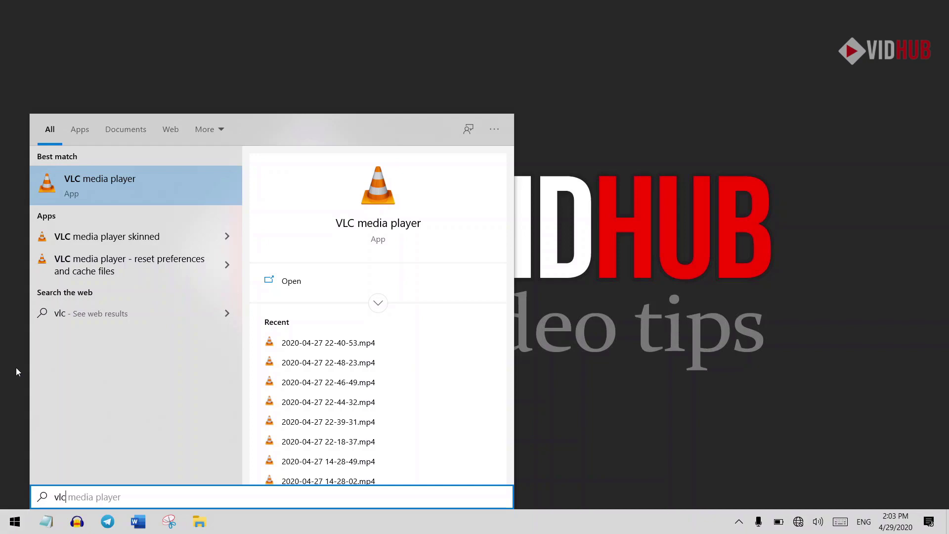
Launch VLC media player and open its capture device settings.
{"action": "left_click", "coordinate": [126, 188]}
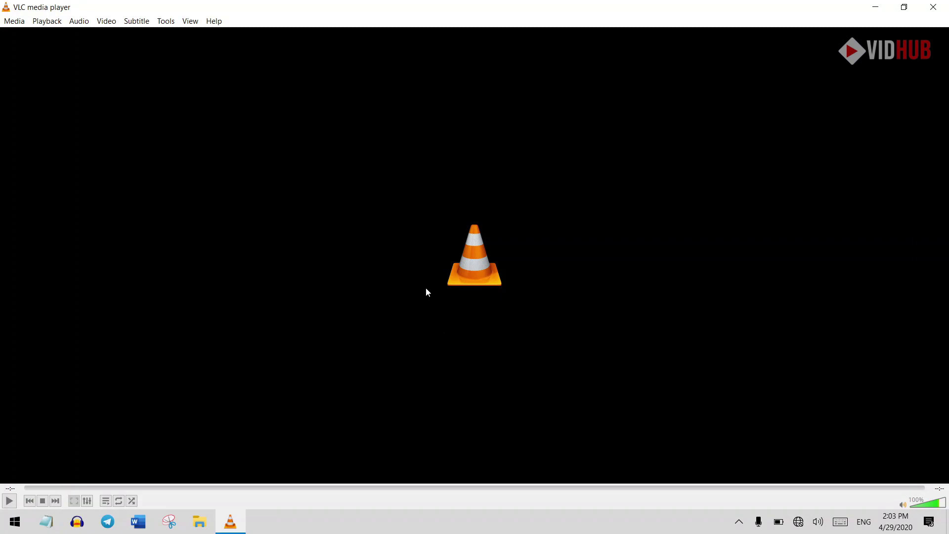
{"action": "left_click", "coordinate": [11, 21]}
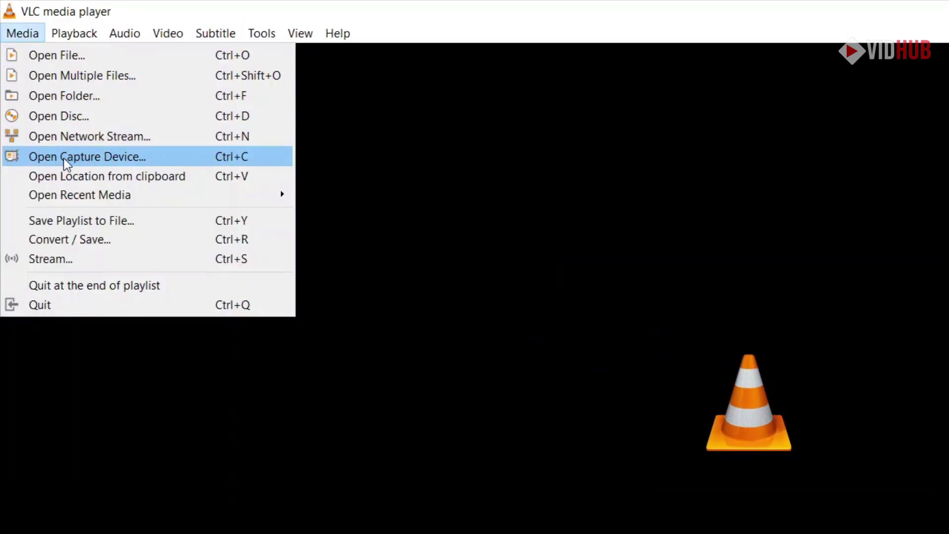
{"action": "left_click", "coordinate": [120, 158]}
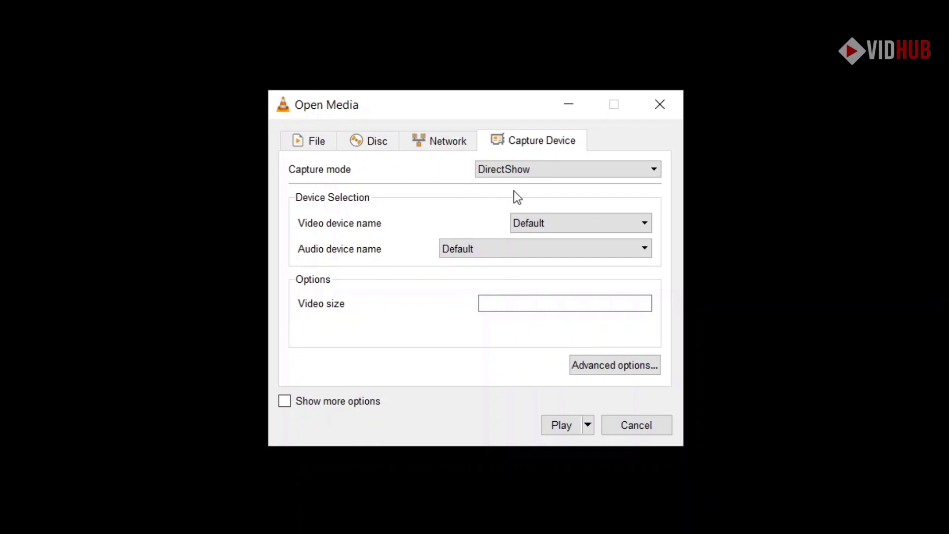
Set the capture mode to Desktop with a desired frame rate of 30.00 f/s.
{"action": "left_click", "coordinate": [550, 165]}
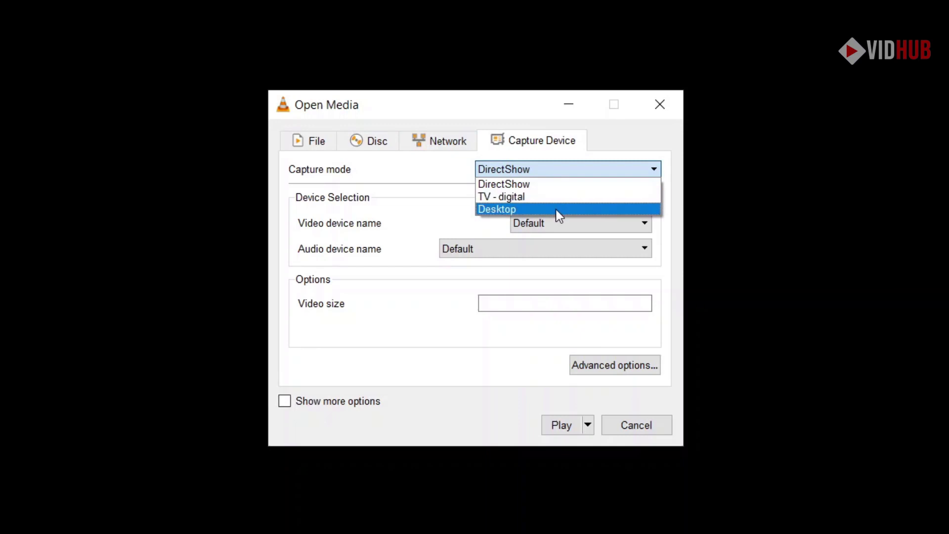
{"action": "left_click", "coordinate": [556, 209]}
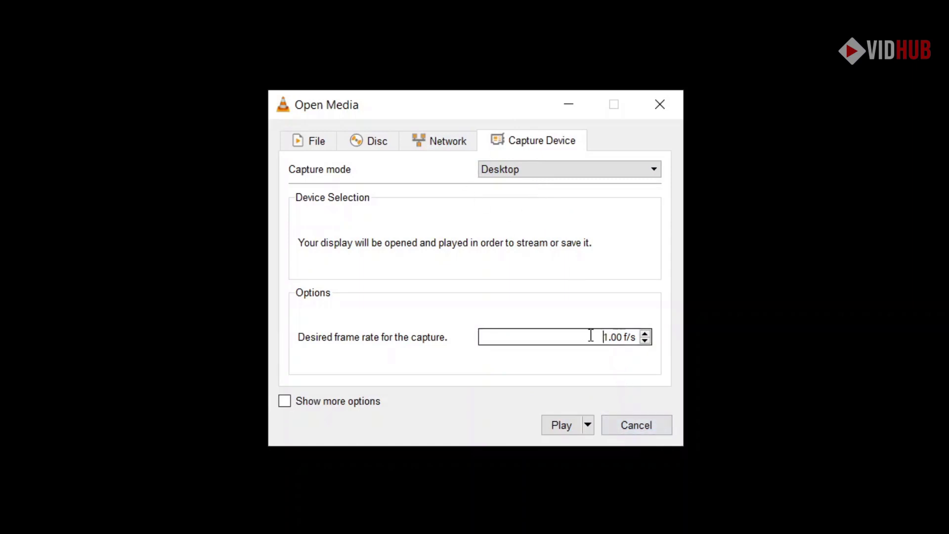
{"action": "mouse_move", "coordinate": [598, 339]}
{"action": "left_mouse_down"}
{"action": "mouse_move", "coordinate": [623, 352]}
{"action": "mouse_move", "coordinate": [610, 350]}
{"action": "left_mouse_up"}
Choose to convert the desktop capture, using the Video - H.264 + MP3 (MP4) profile.
{"action": "left_click", "coordinate": [589, 424]}
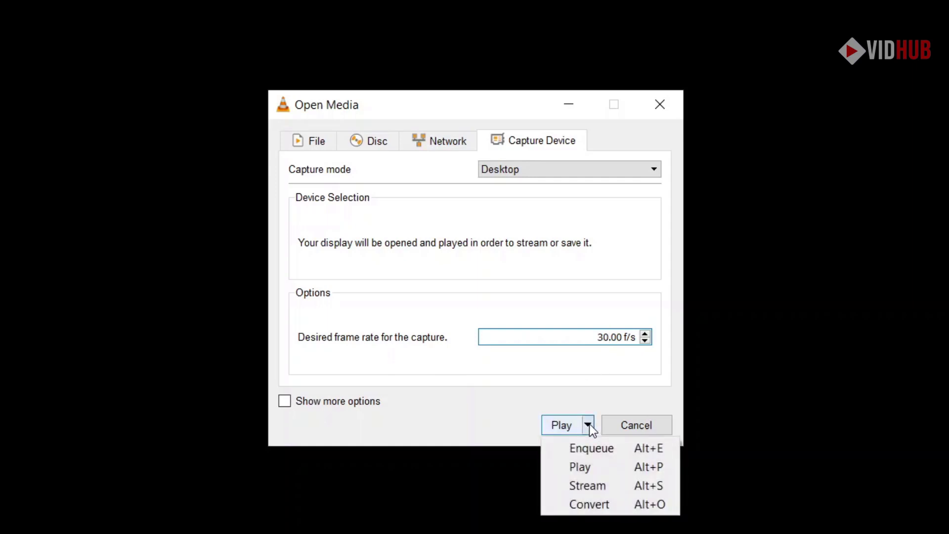
{"action": "left_click", "coordinate": [618, 509]}
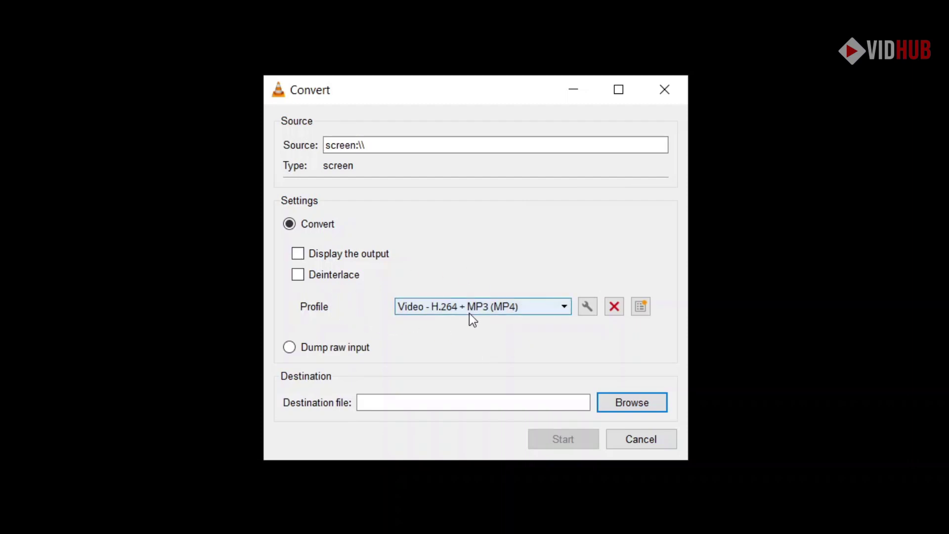
{"action": "left_click", "coordinate": [520, 307]}
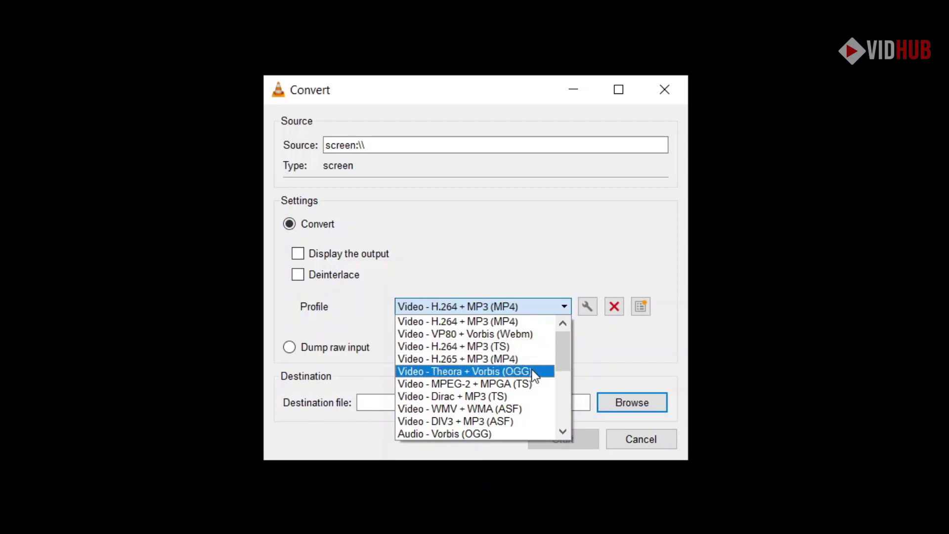
{"action": "left_click", "coordinate": [492, 322]}
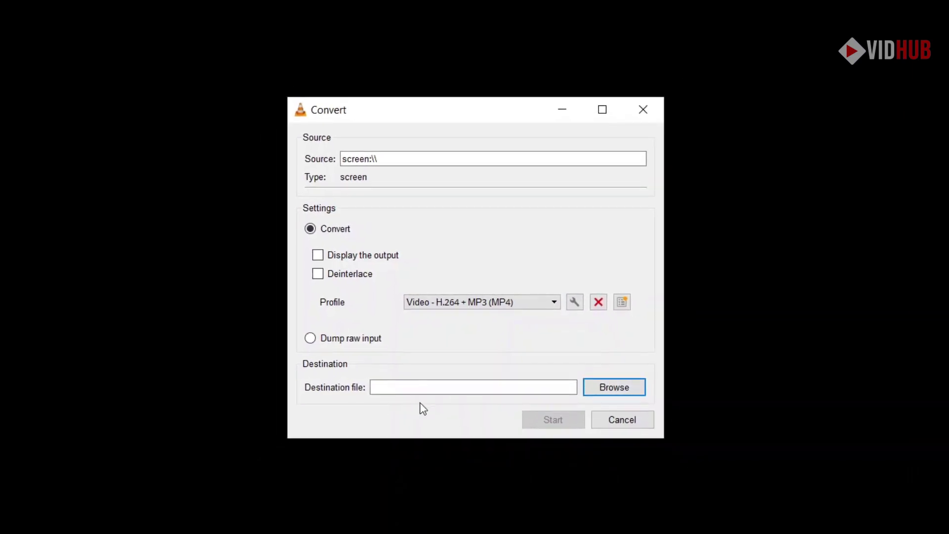
Browse for the destination file's location and open the Video folder in D:\rean.
{"action": "left_click", "coordinate": [620, 394]}
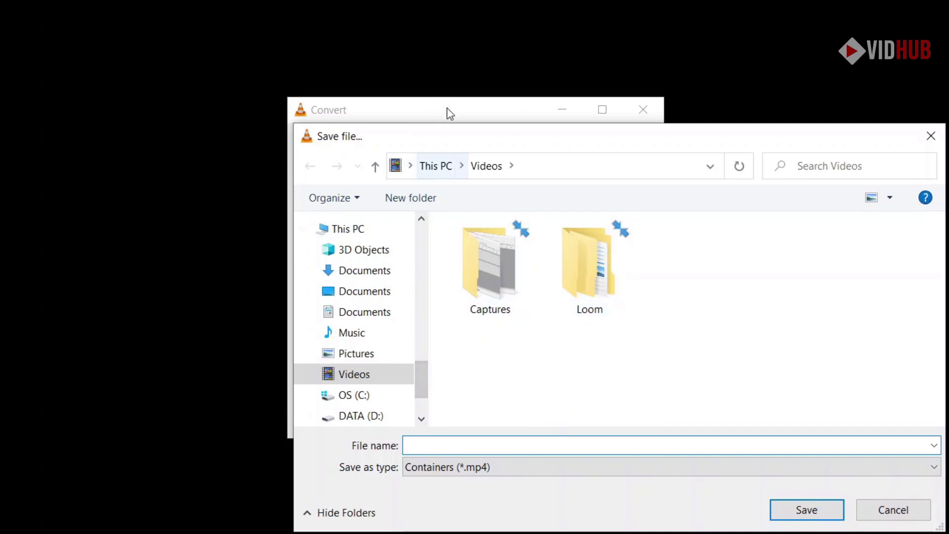
{"action": "scroll", "coordinate": [390, 377], "scroll_direction": "down", "scroll_amount": 2}
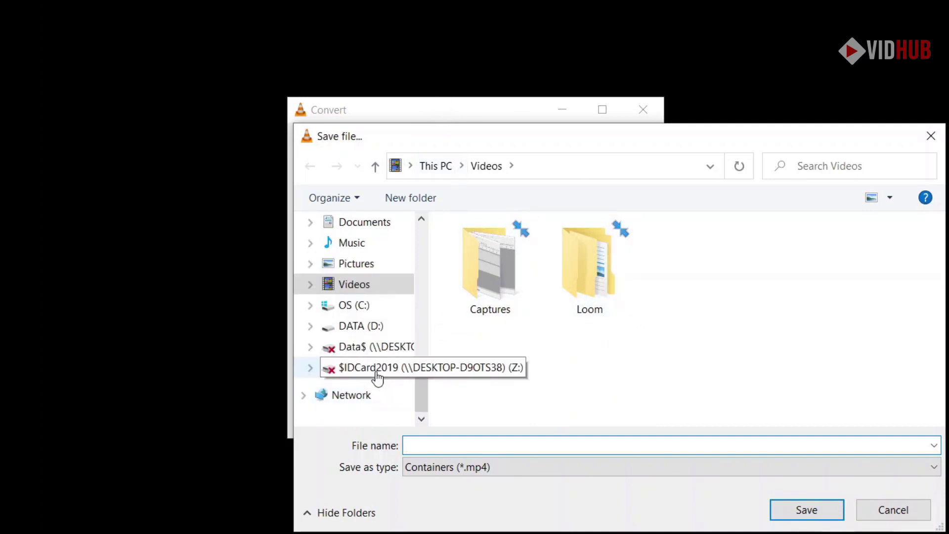
{"action": "left_click", "coordinate": [358, 326]}
{"action": "scroll", "coordinate": [359, 324], "scroll_direction": "up", "scroll_amount": 8}
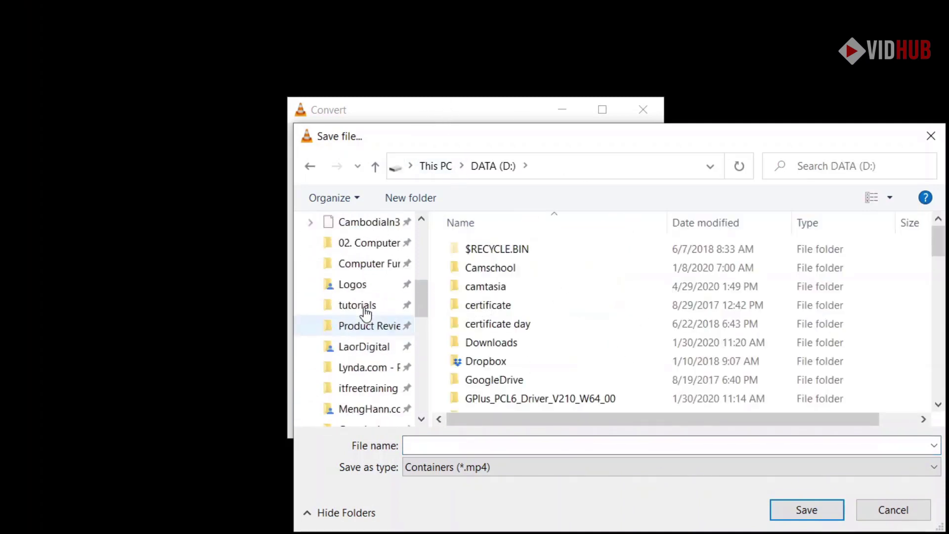
{"action": "scroll", "coordinate": [356, 375], "scroll_direction": "down", "scroll_amount": 1}
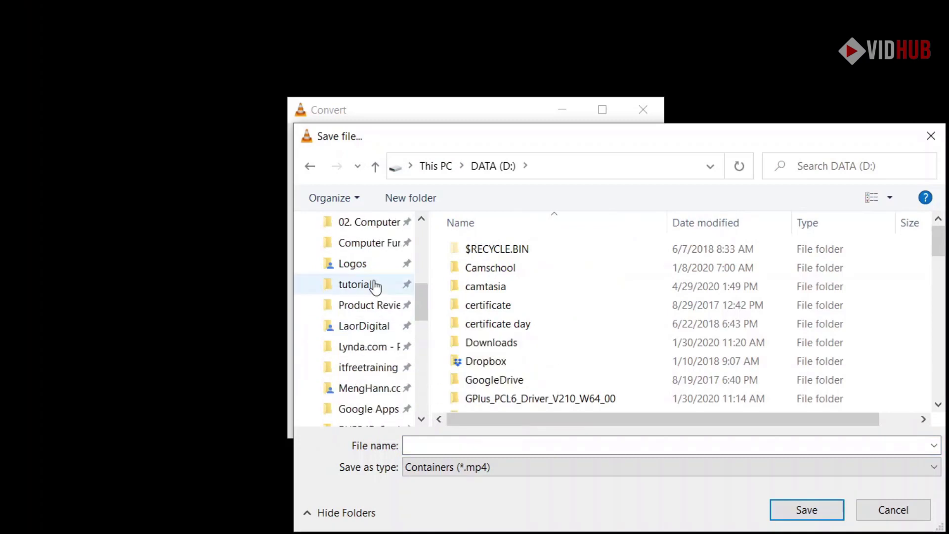
{"action": "scroll", "coordinate": [366, 296], "scroll_direction": "up", "scroll_amount": 1}
{"action": "scroll", "coordinate": [354, 373], "scroll_direction": "down", "scroll_amount": 1}
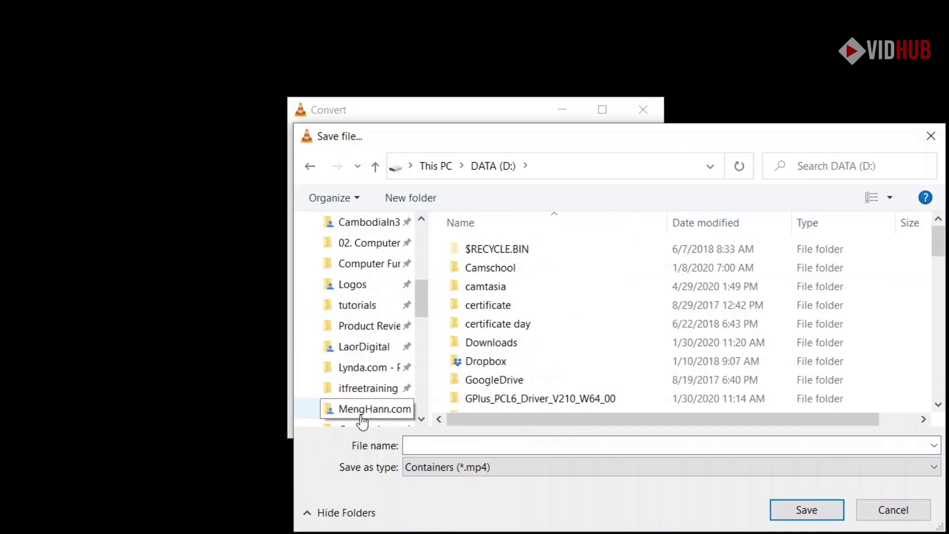
{"action": "scroll", "coordinate": [361, 349], "scroll_direction": "up", "scroll_amount": 2}
{"action": "scroll", "coordinate": [362, 341], "scroll_direction": "up", "scroll_amount": 2}
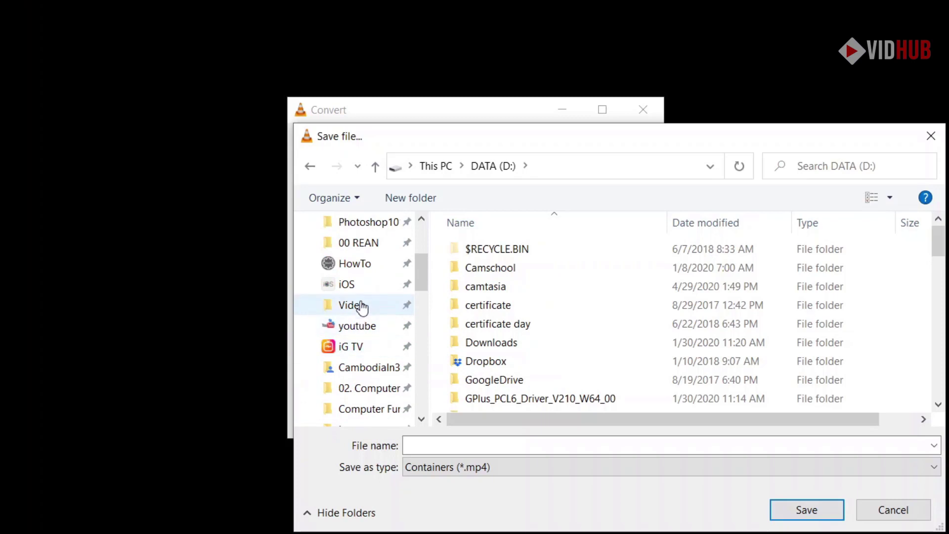
{"action": "left_click", "coordinate": [362, 305]}
Name the destination file "vlc video" and save it as an MP4 container.
{"action": "left_click", "coordinate": [510, 443]}
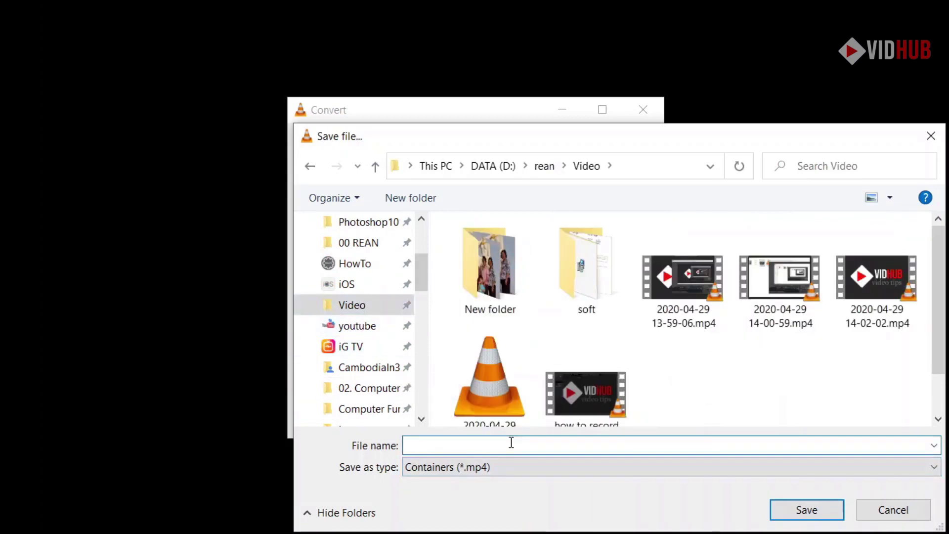
{"action": "type", "text": "vl"}
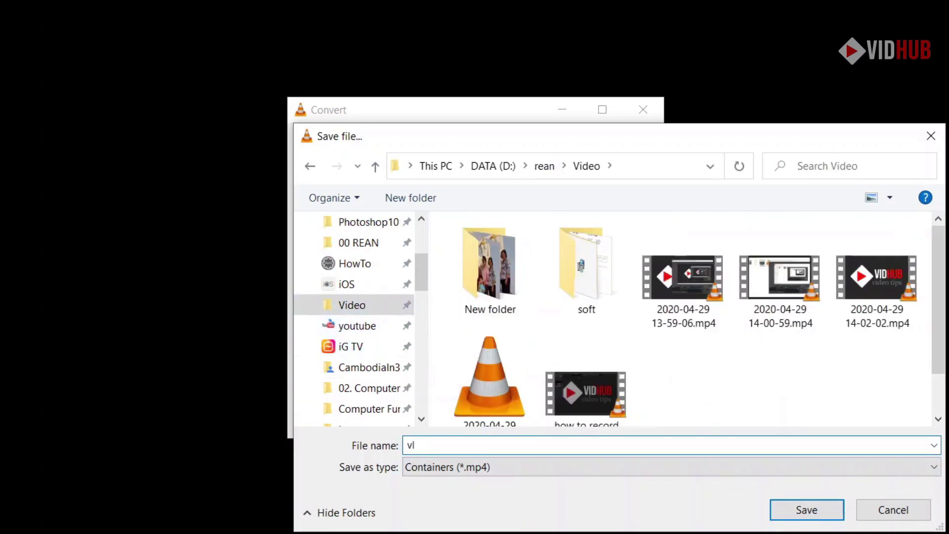
{"action": "type", "text": "c video"}
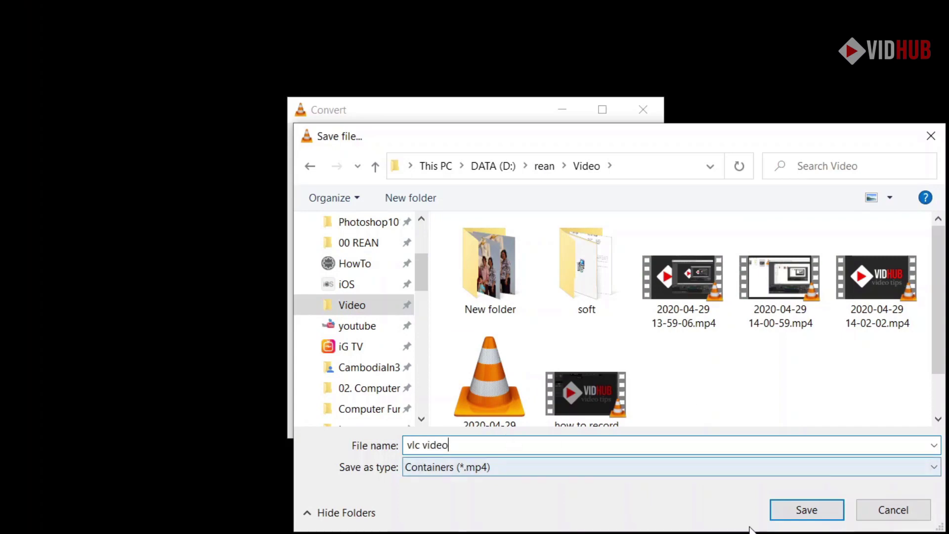
{"action": "left_click", "coordinate": [798, 516]}
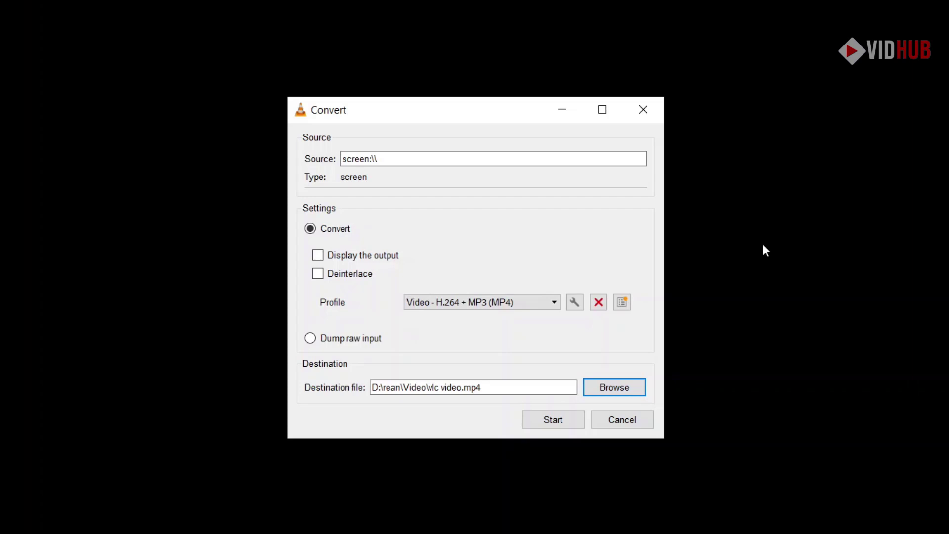
Examine the selected profile's encapsulation, video codec, audio codec and subtitle settings, and the options for creating a new profile.
{"action": "left_click", "coordinate": [574, 304]}
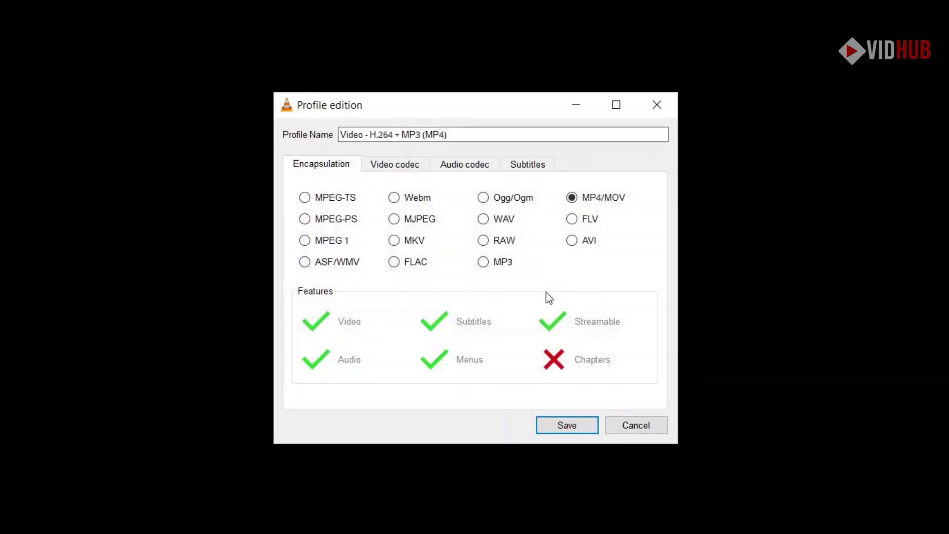
{"action": "left_click", "coordinate": [395, 168]}
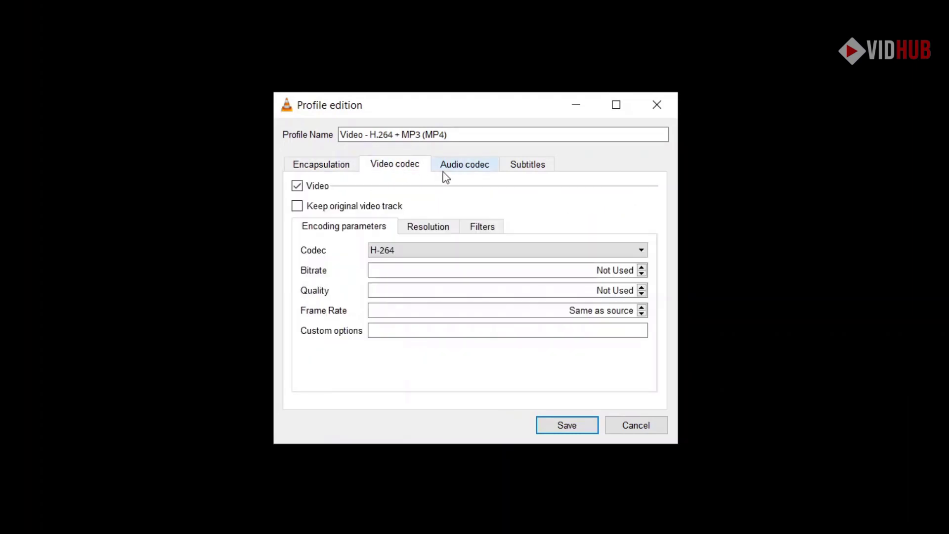
{"action": "left_click", "coordinate": [483, 164]}
{"action": "left_click", "coordinate": [518, 167]}
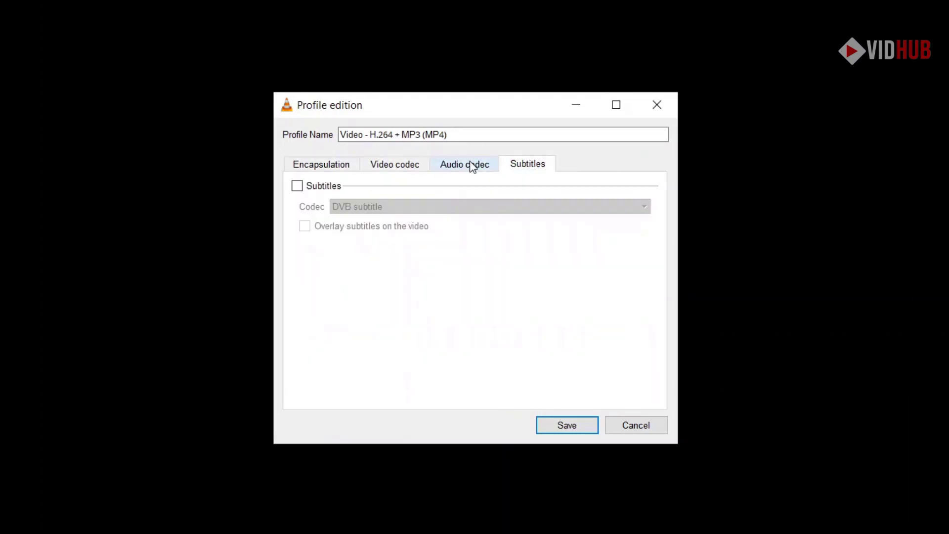
{"action": "left_click", "coordinate": [446, 163]}
{"action": "left_click", "coordinate": [401, 168]}
{"action": "left_click", "coordinate": [344, 165]}
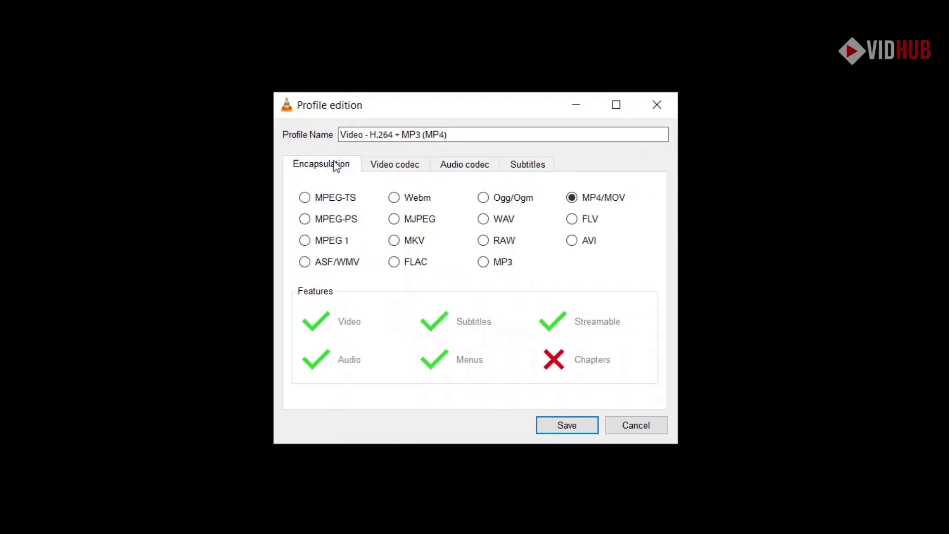
{"action": "left_click", "coordinate": [637, 422]}
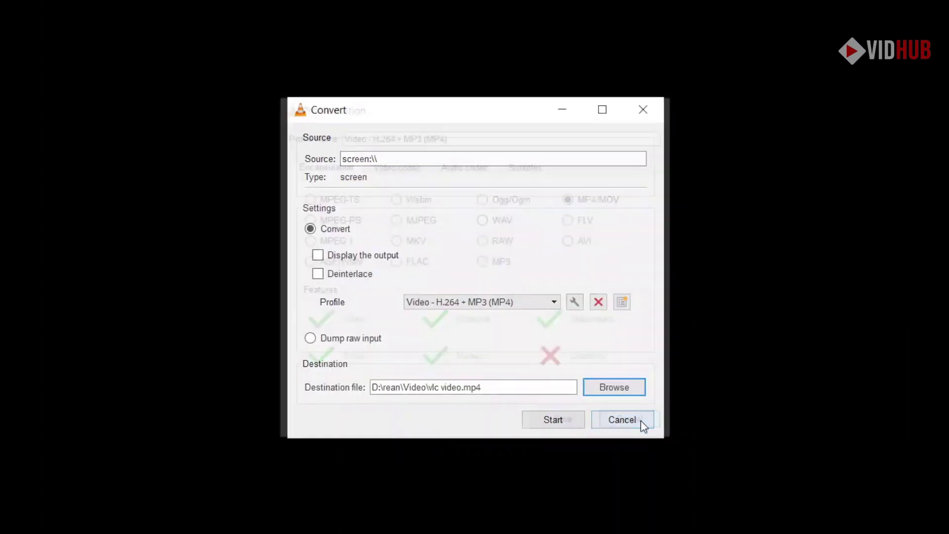
{"action": "left_click", "coordinate": [624, 302]}
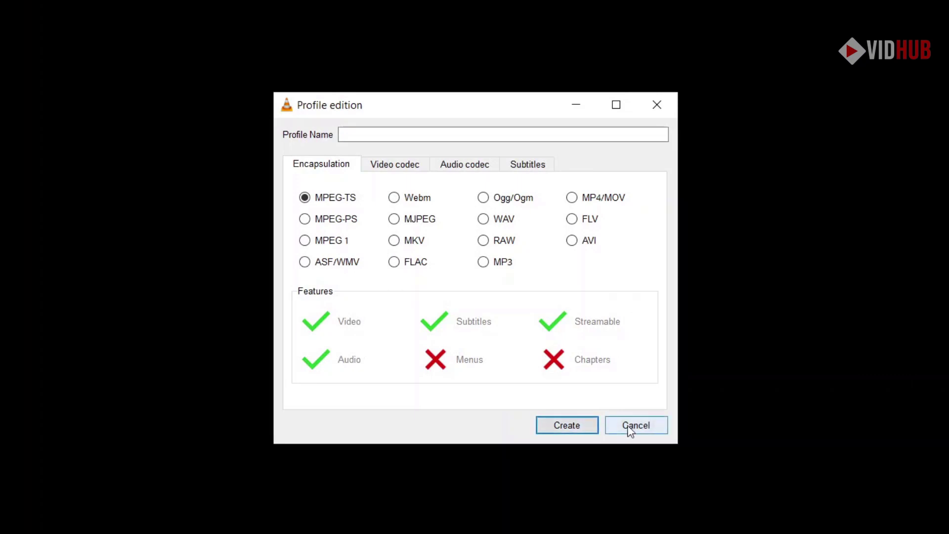
{"action": "left_click", "coordinate": [630, 425]}
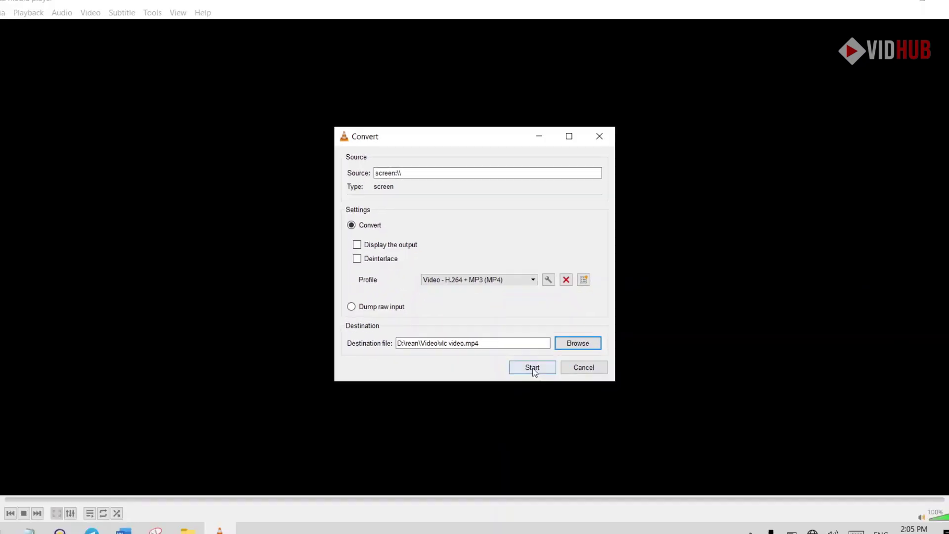
Start recording the desktop and minimise the VLC window.
{"action": "left_click", "coordinate": [533, 369]}
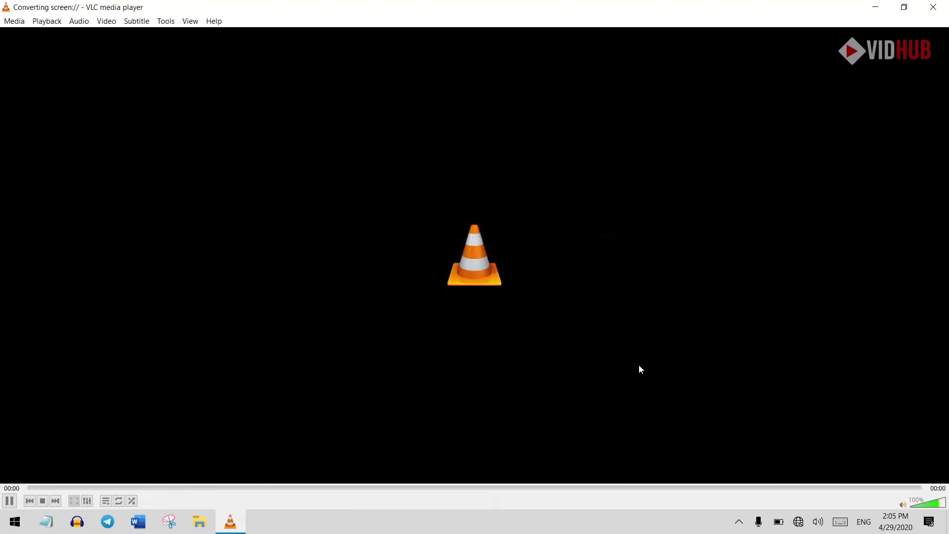
{"action": "left_click", "coordinate": [881, 5]}
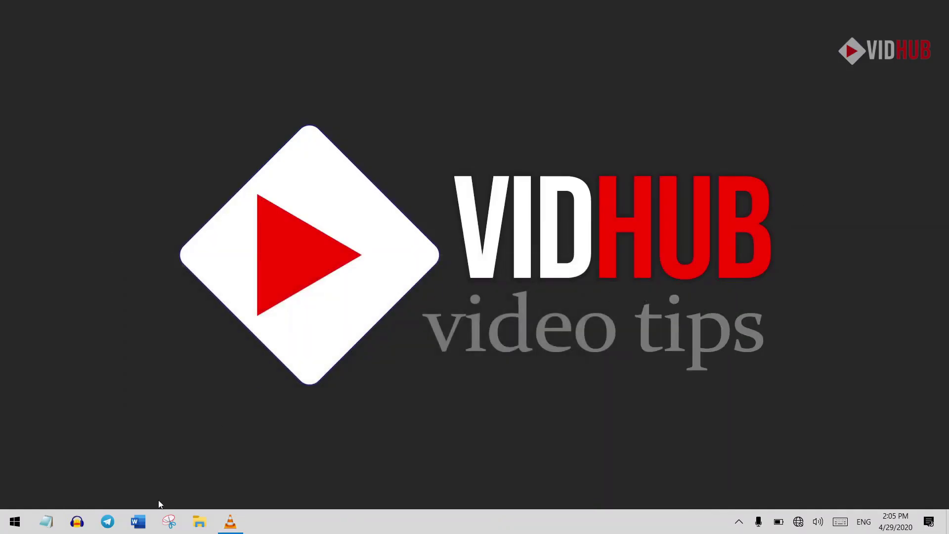
Switch to Word, show the Layout and References commands in a blank document, and close Word.
{"action": "left_click", "coordinate": [139, 522]}
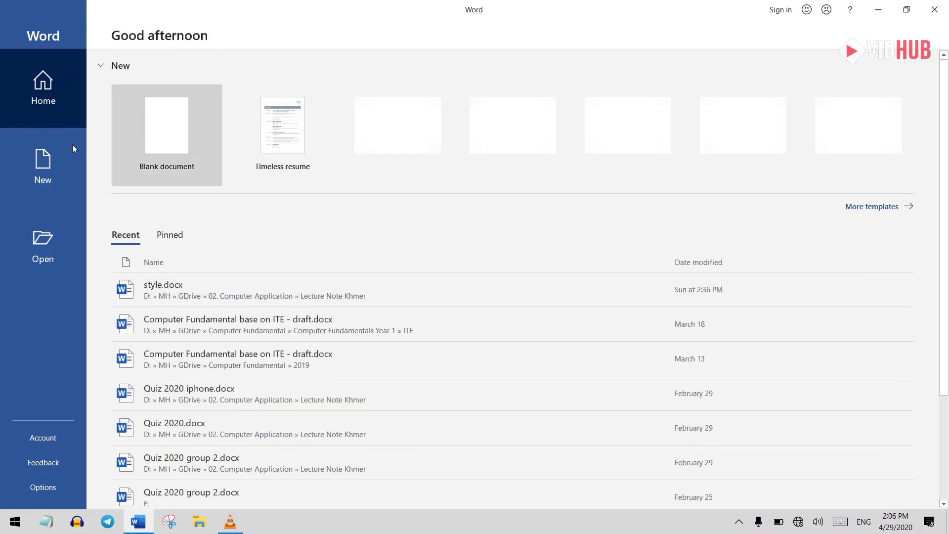
{"action": "left_click", "coordinate": [182, 152]}
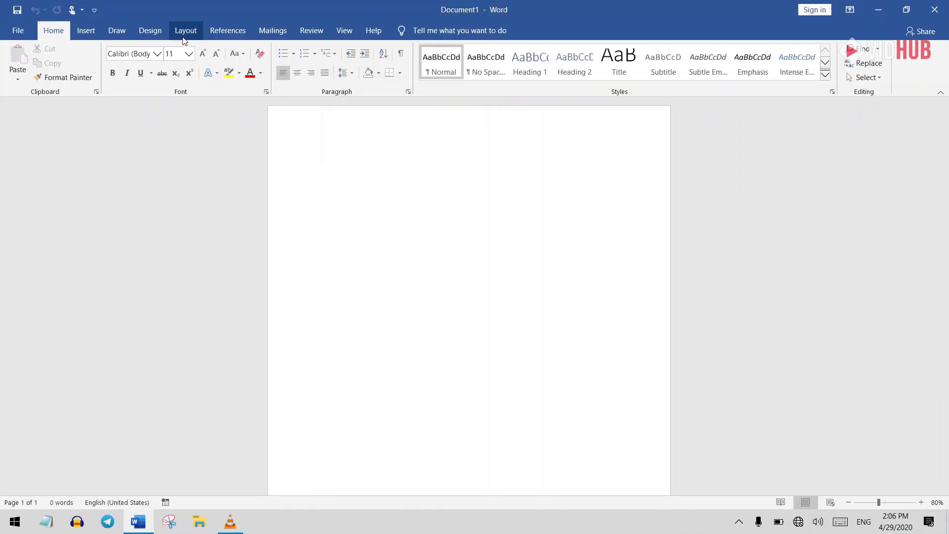
{"action": "left_click", "coordinate": [181, 33]}
{"action": "left_click", "coordinate": [228, 32]}
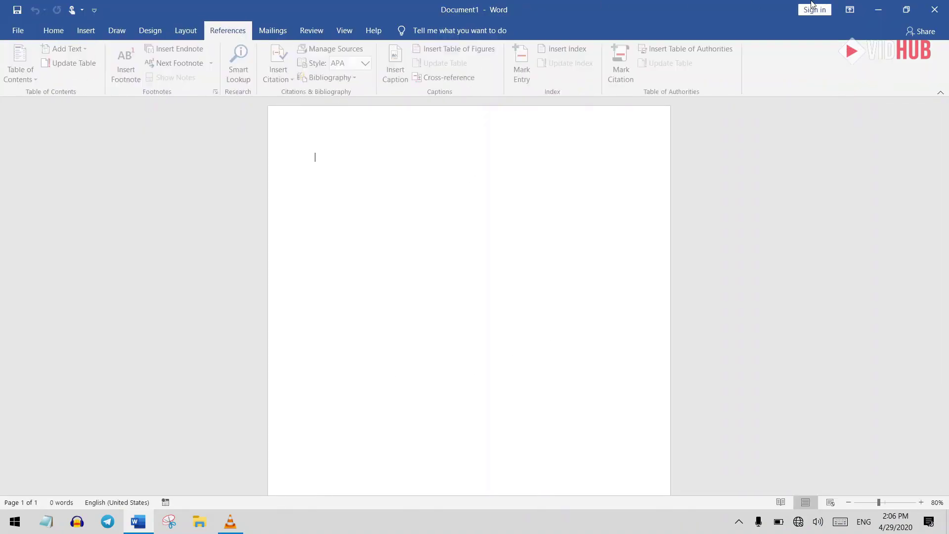
{"action": "left_click", "coordinate": [934, 6]}
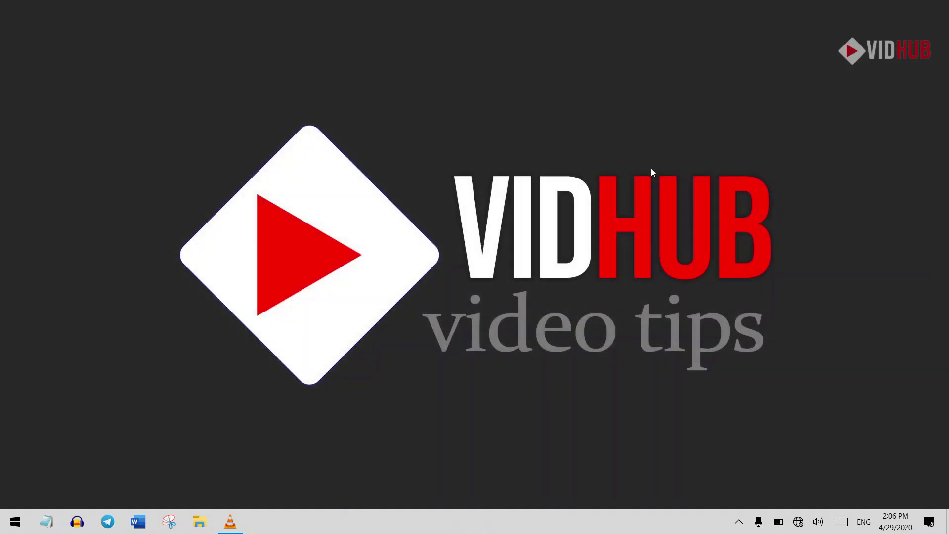
Switch back to VLC, stop the desktop recording and close the player.
{"action": "left_click", "coordinate": [230, 521]}
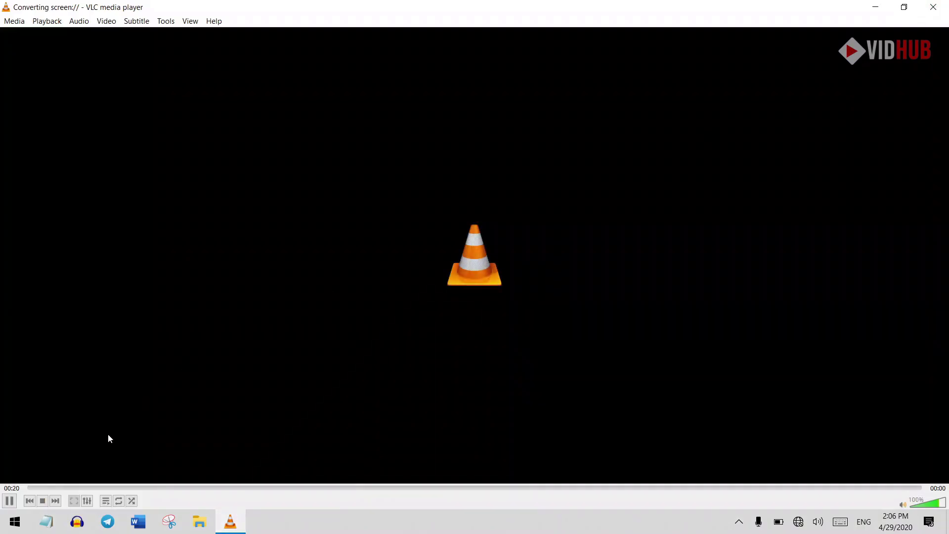
{"action": "left_click", "coordinate": [42, 501]}
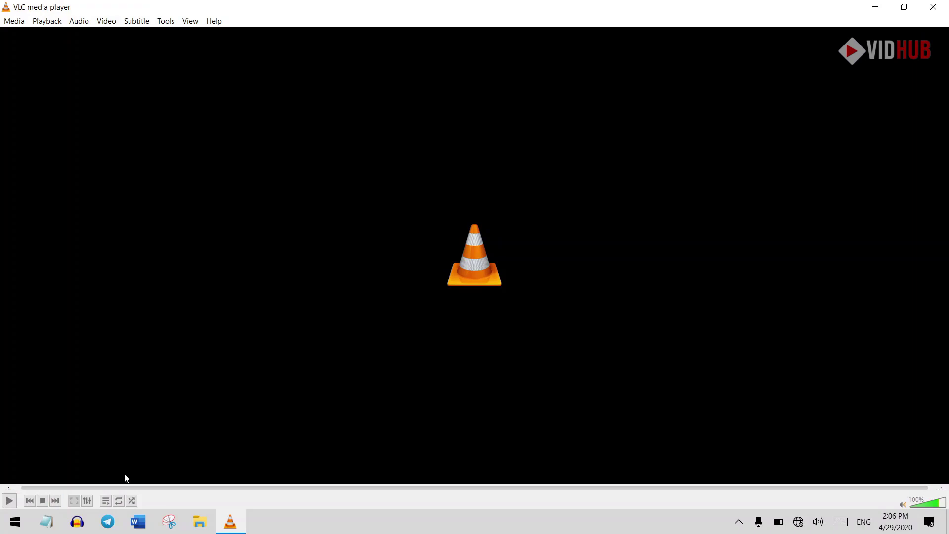
{"action": "left_click", "coordinate": [933, 7]}
Switch to File Explorer, play vlc video.mp4 from the D:\rean\Video folder and close the player.
{"action": "left_click", "coordinate": [203, 524]}
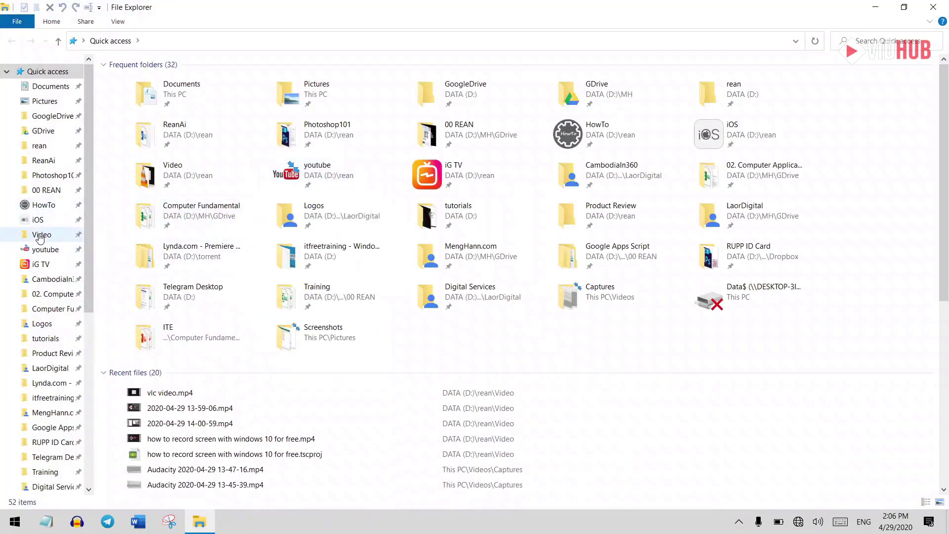
{"action": "left_click", "coordinate": [41, 234]}
{"action": "left_click", "coordinate": [699, 108]}
{"action": "double_click", "coordinate": [698, 108]}
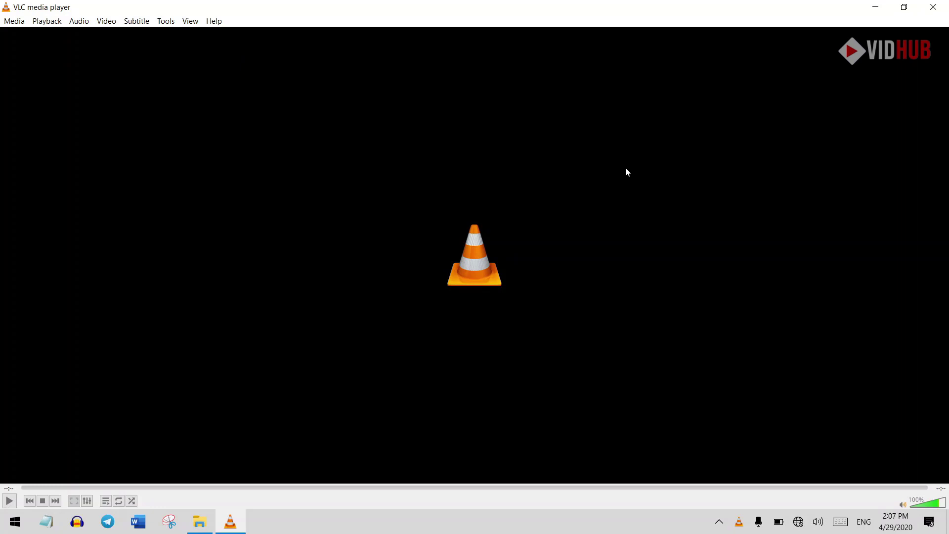
{"action": "left_click", "coordinate": [933, 7]}
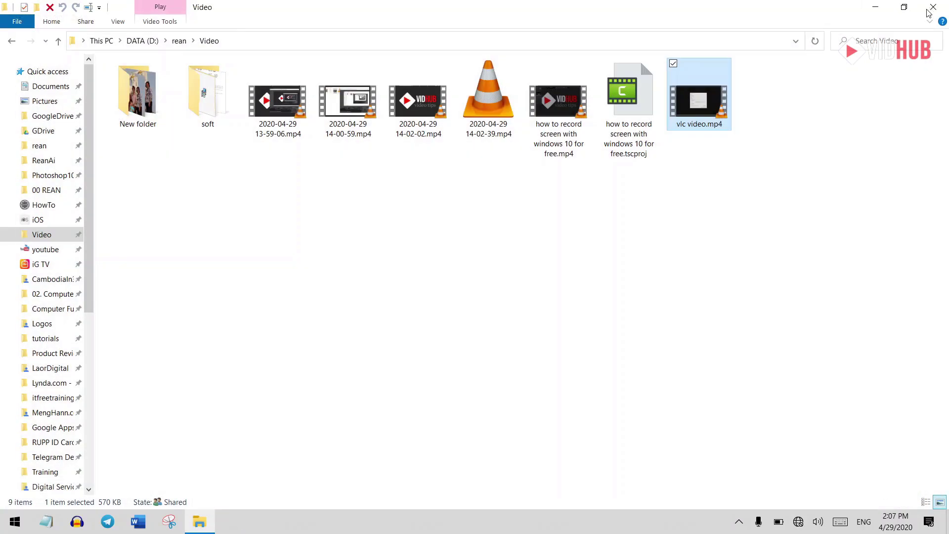
Open the properties of vlc video.mp4 and check its file size.
{"action": "right_click", "coordinate": [692, 103]}
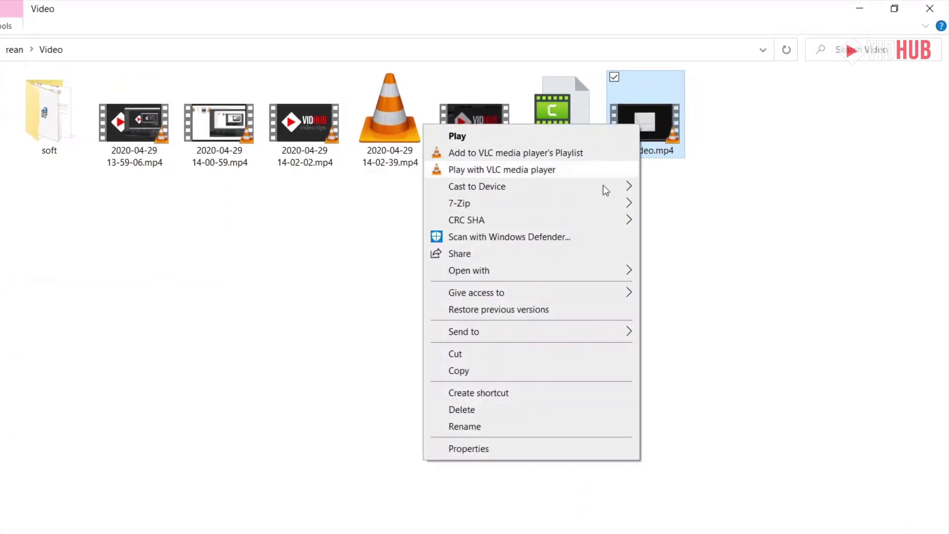
{"action": "left_click", "coordinate": [486, 450]}
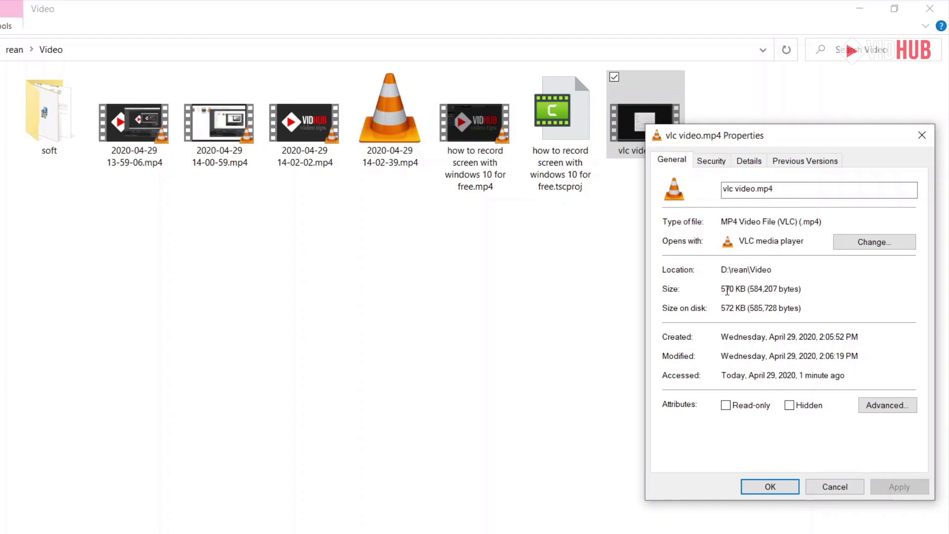
{"action": "left_click_drag", "start_coordinate": [722, 289], "coordinate": [752, 285]}
Examine the video's length, frame width, frame height and frame rate in its detailed properties, and dismiss the properties without changes.
{"action": "left_click", "coordinate": [749, 160]}
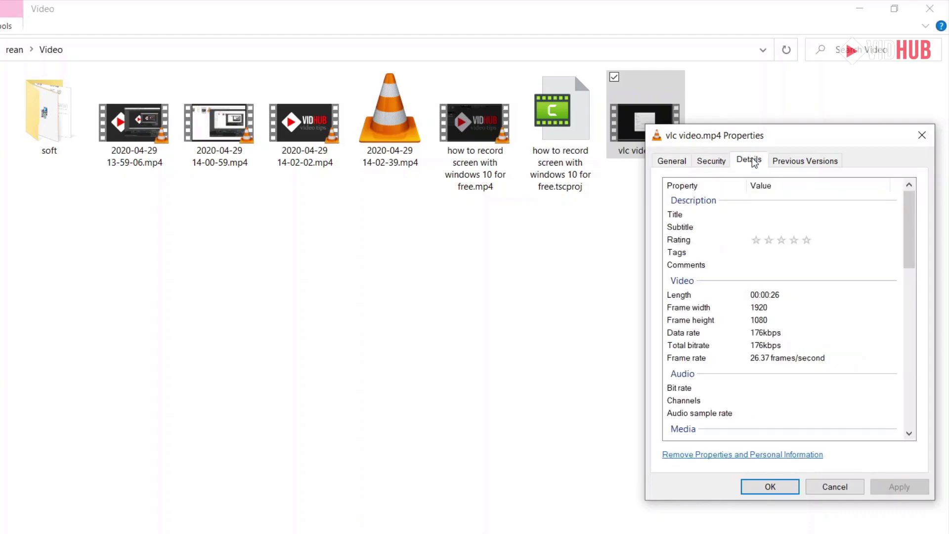
{"action": "left_click", "coordinate": [760, 304]}
{"action": "left_click", "coordinate": [764, 318]}
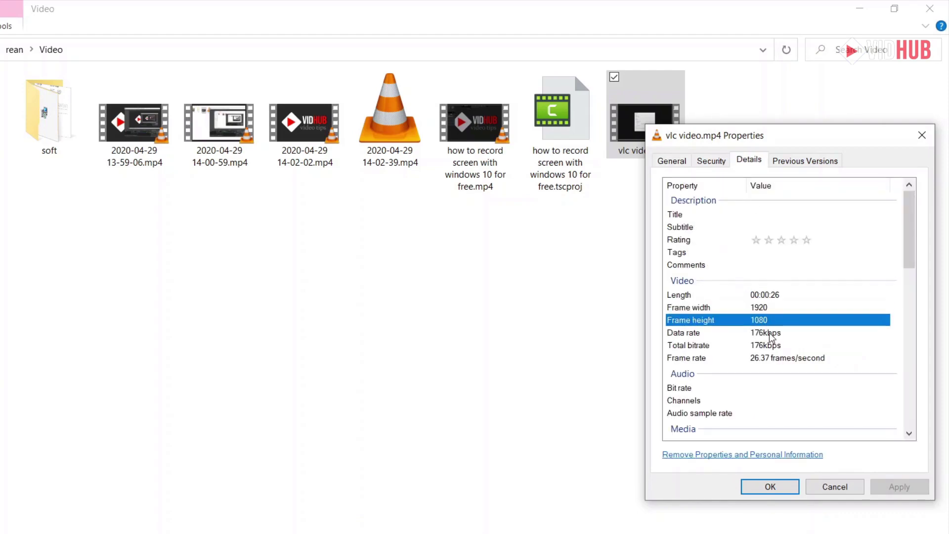
{"action": "left_click", "coordinate": [766, 313]}
{"action": "left_click", "coordinate": [766, 295]}
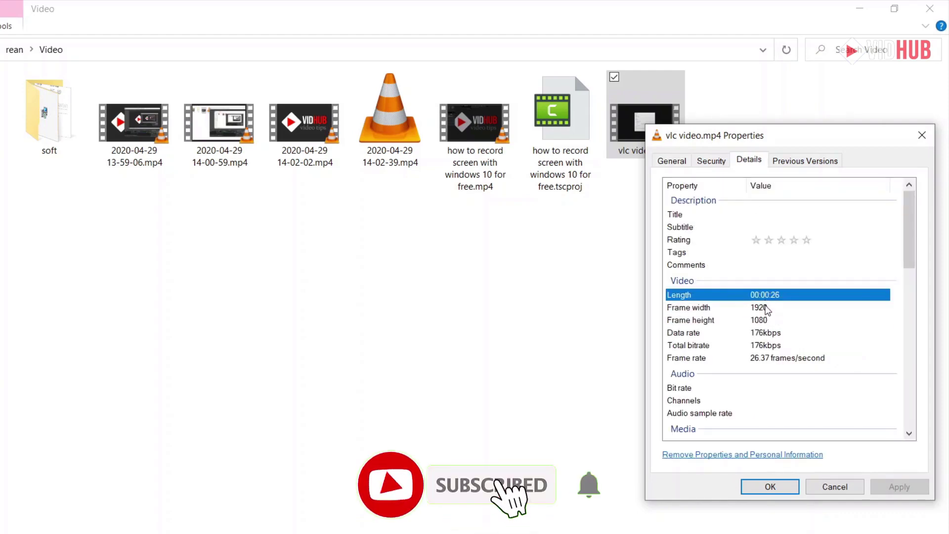
{"action": "left_click", "coordinate": [765, 308]}
{"action": "left_click", "coordinate": [762, 318]}
{"action": "left_click", "coordinate": [763, 307]}
{"action": "left_click", "coordinate": [764, 309], "text": "ctrl"}
{"action": "left_click", "coordinate": [764, 323]}
{"action": "left_click", "coordinate": [775, 358]}
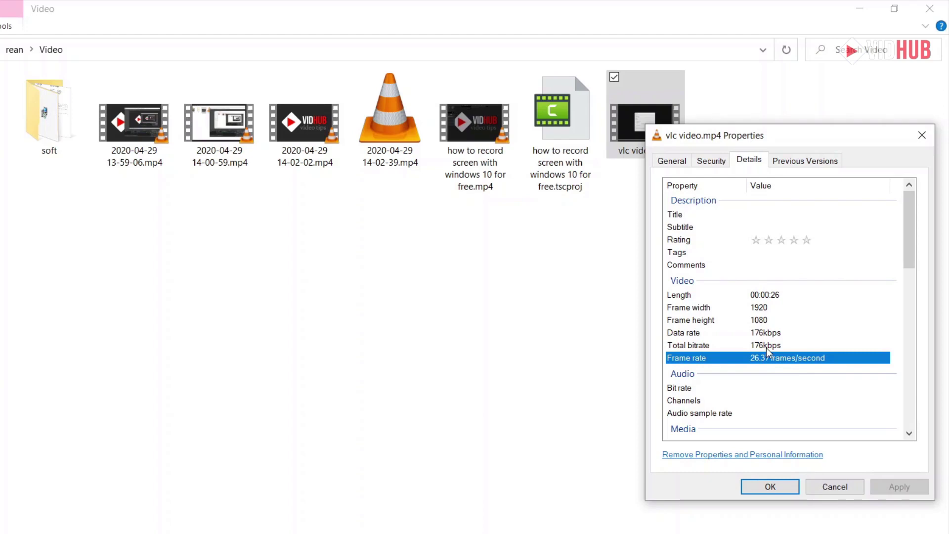
{"action": "left_click", "coordinate": [766, 322]}
{"action": "left_click", "coordinate": [766, 309]}
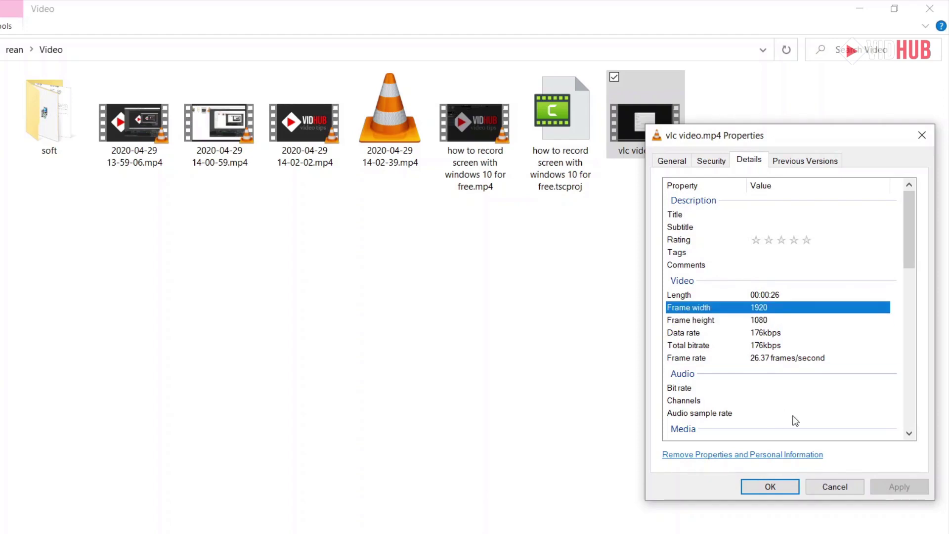
{"action": "left_click", "coordinate": [834, 487]}
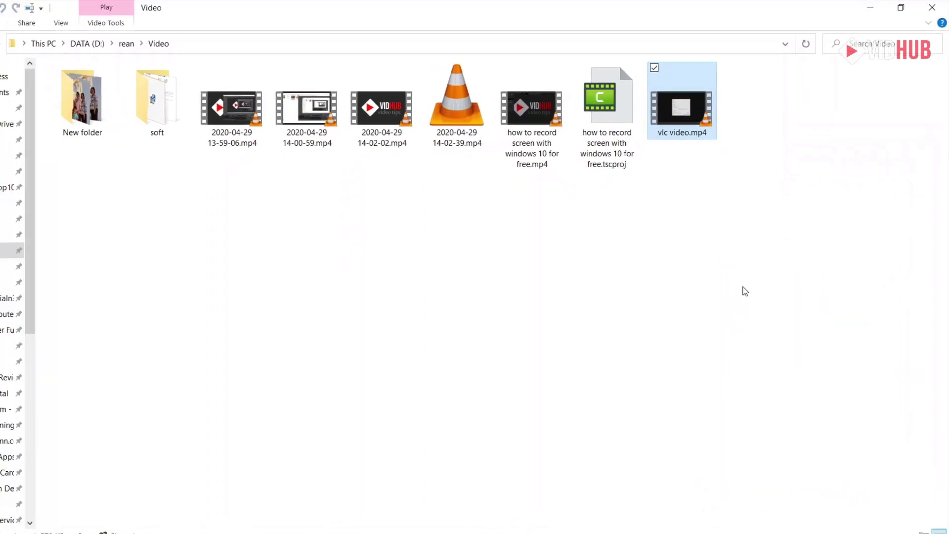
Switch to Audacity, record a stereo microphone track about 16 seconds long, and close the program.
{"action": "left_click", "coordinate": [77, 521]}
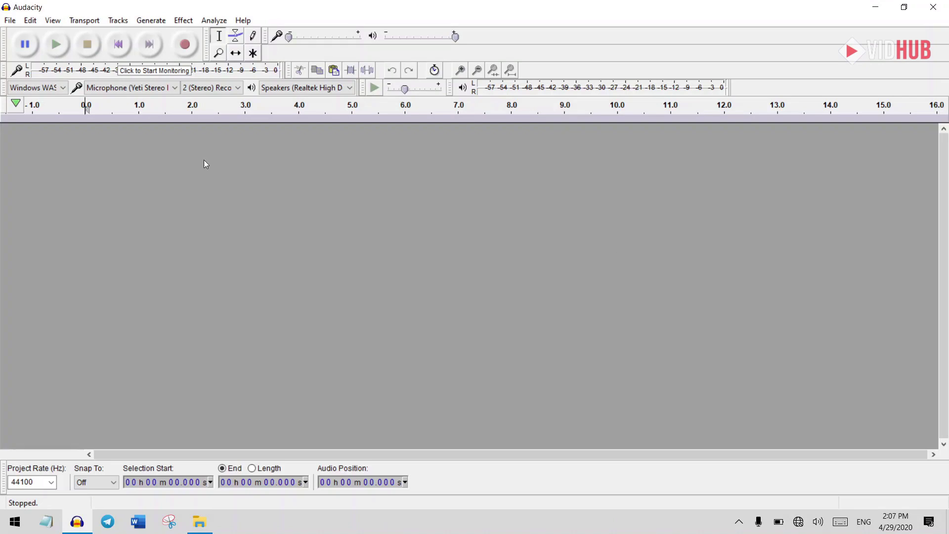
{"action": "left_click", "coordinate": [185, 44]}
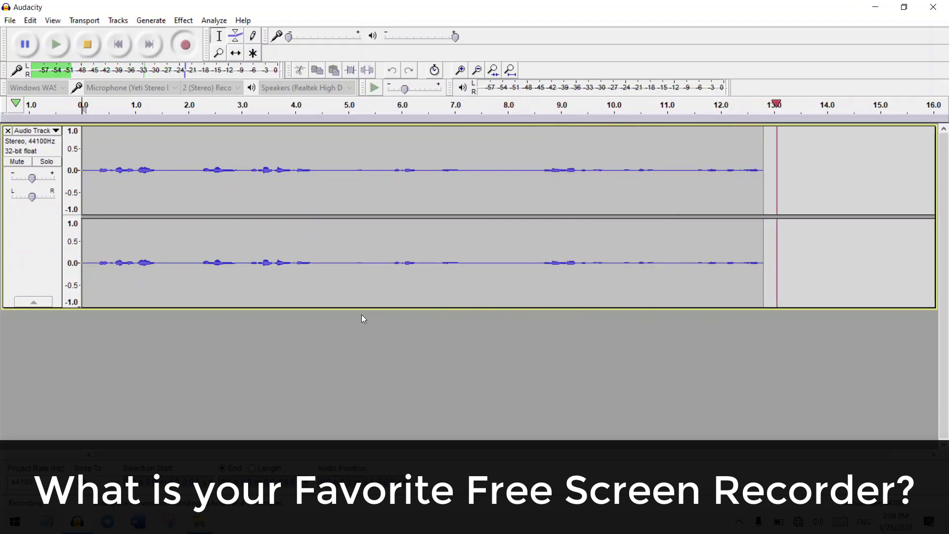
{"action": "left_click", "coordinate": [934, 8]}
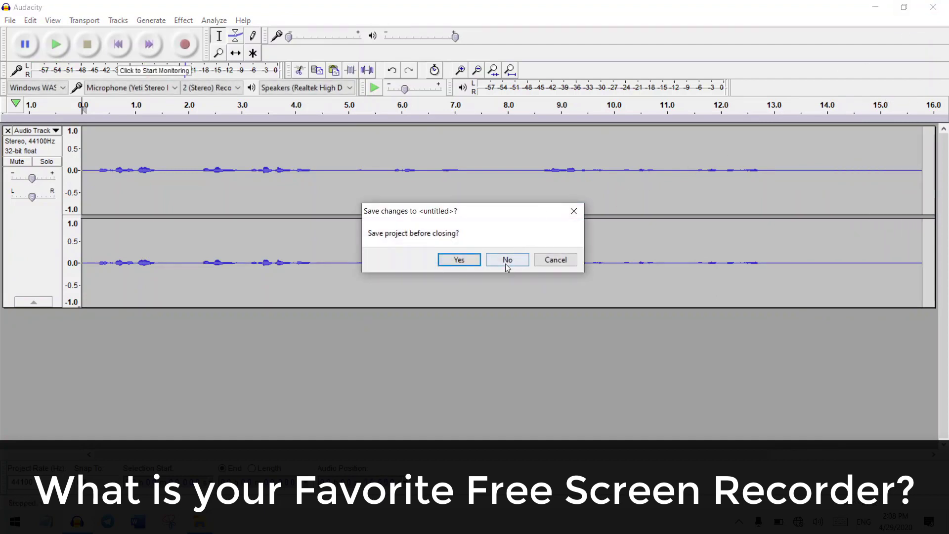